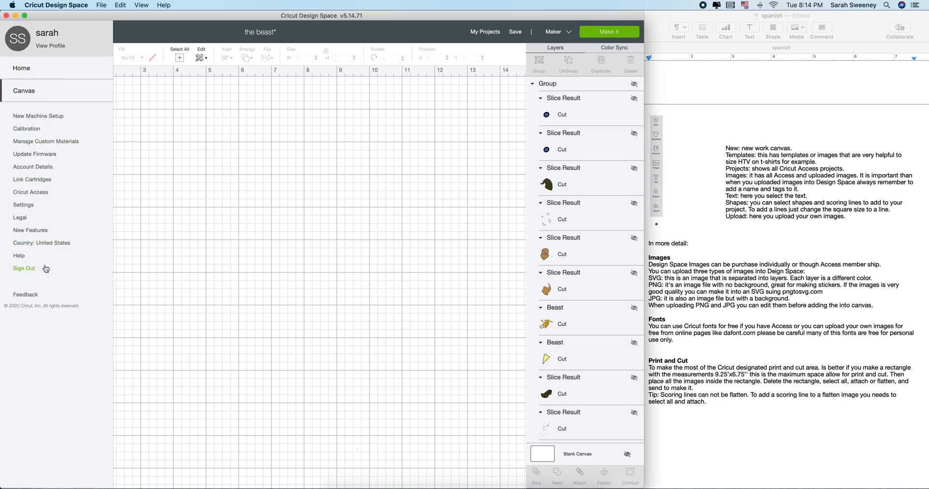
Open the Machine Calibration options for Rotary Blade, Knife Blade and Print Then Cut
click(32, 129)
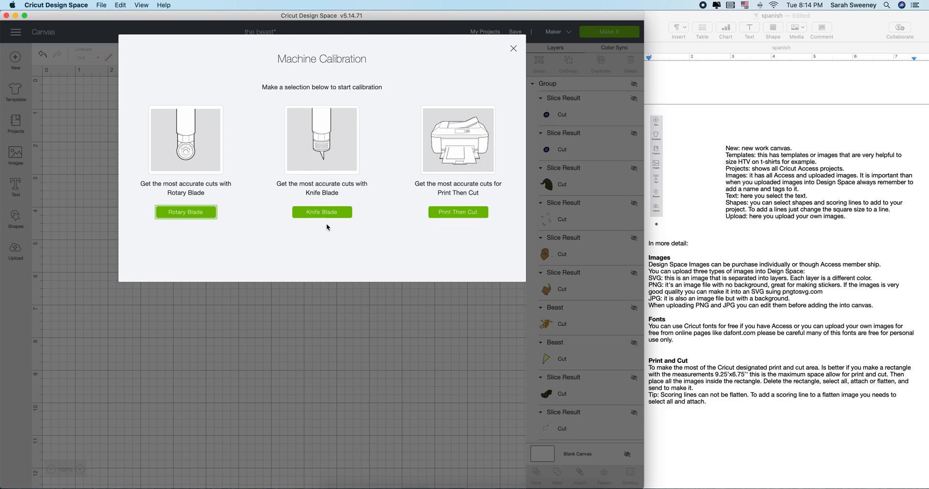
Close Machine Calibration and cancel the New-project save prompt, keeping 'the beast' project open
click(513, 50)
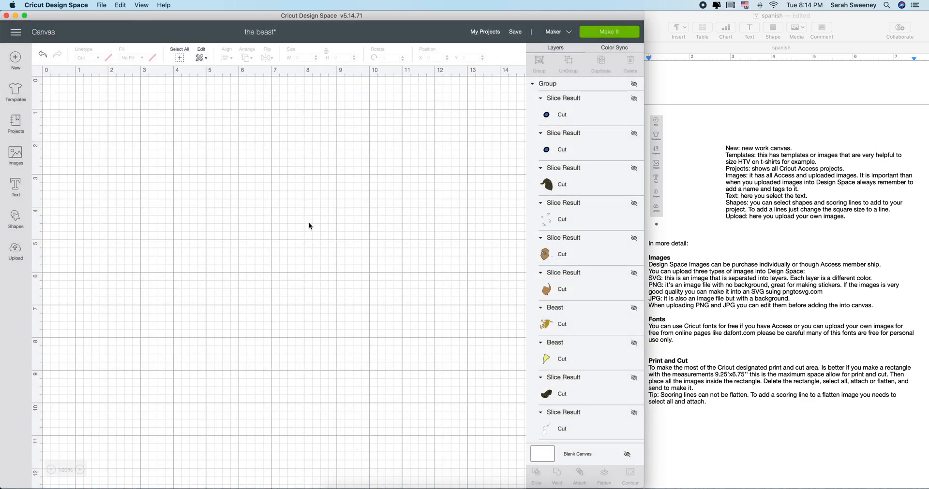
click(16, 32)
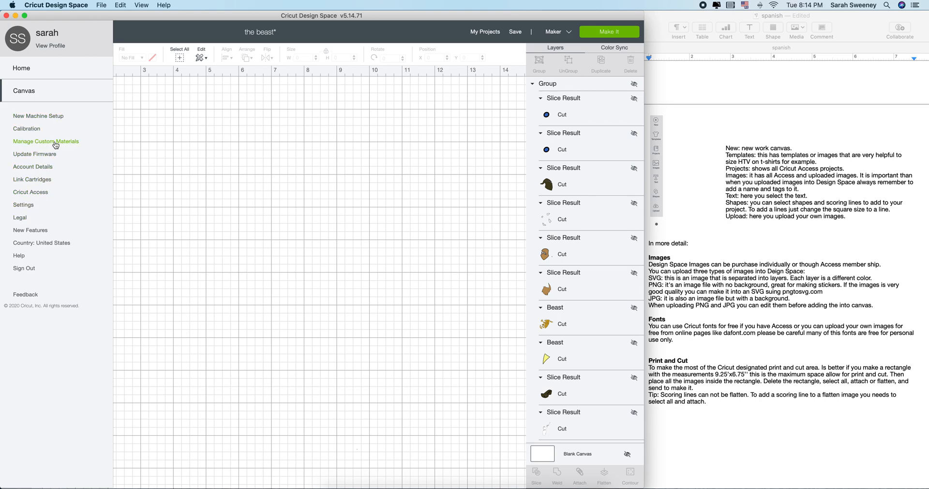
click(158, 159)
click(16, 63)
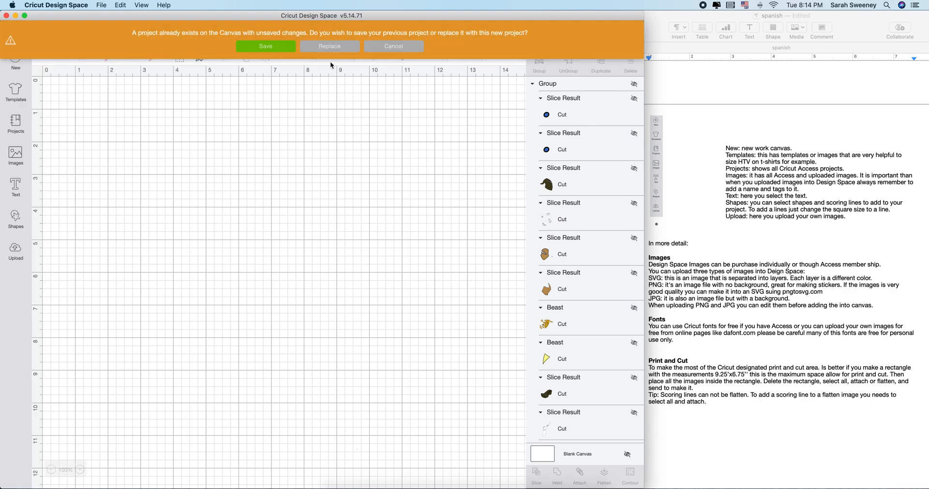
click(390, 48)
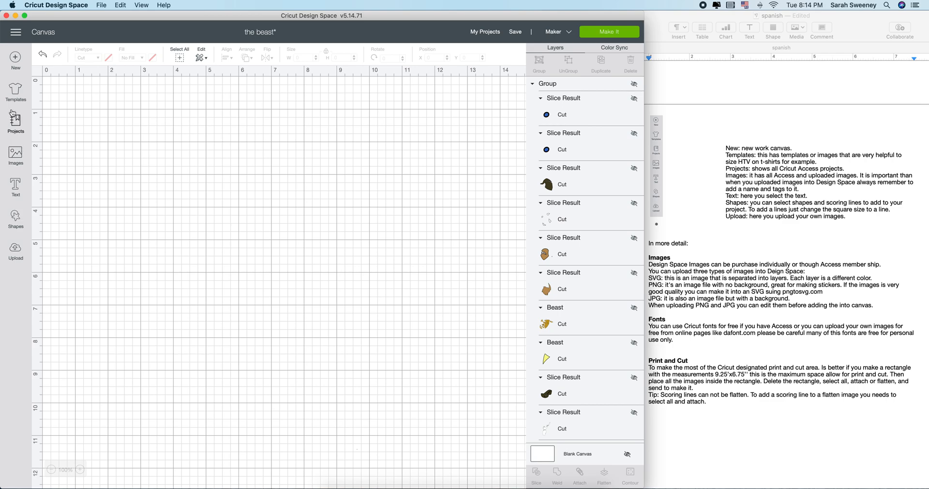
Apply the Baseball t-shirts template to the canvas
click(14, 94)
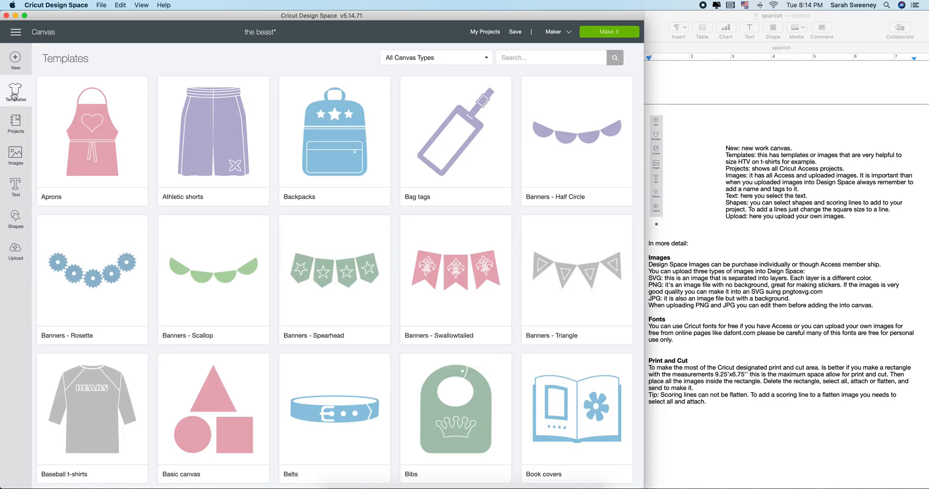
scroll(271, 376, down, 3)
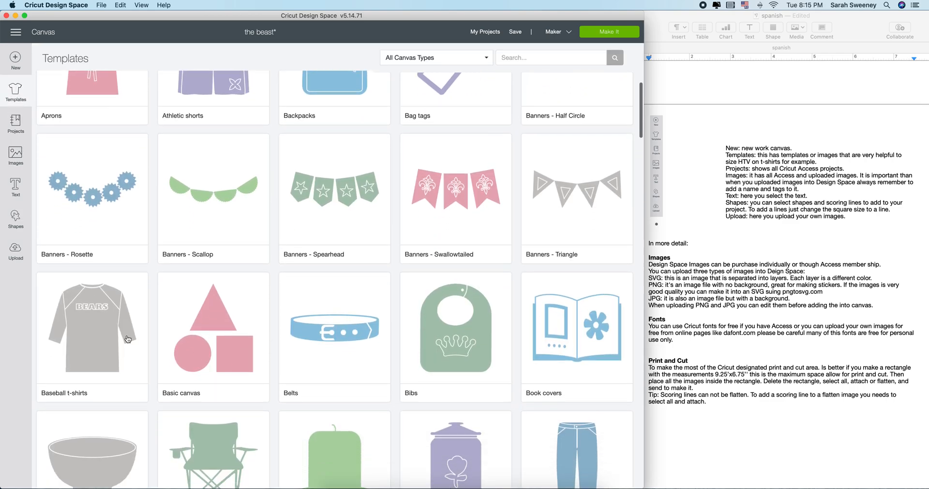
click(130, 340)
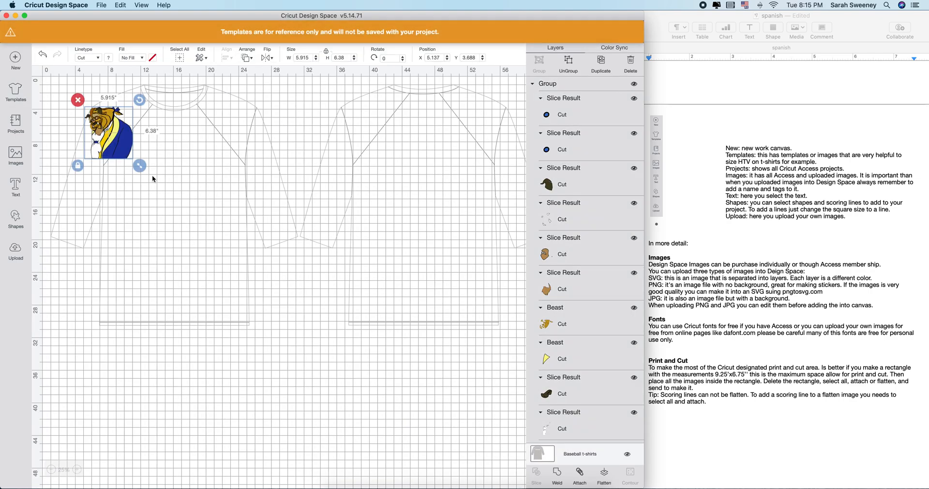
Resize the Beast image onto the shirt front and hide the canvas grid
drag(142, 169, 224, 247)
drag(177, 186, 210, 207)
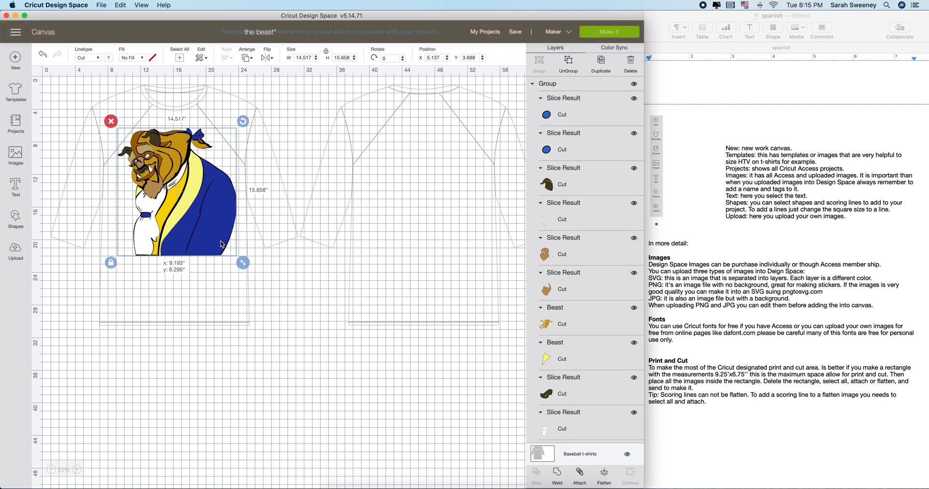
click(254, 114)
click(209, 233)
drag(241, 262, 192, 209)
click(265, 205)
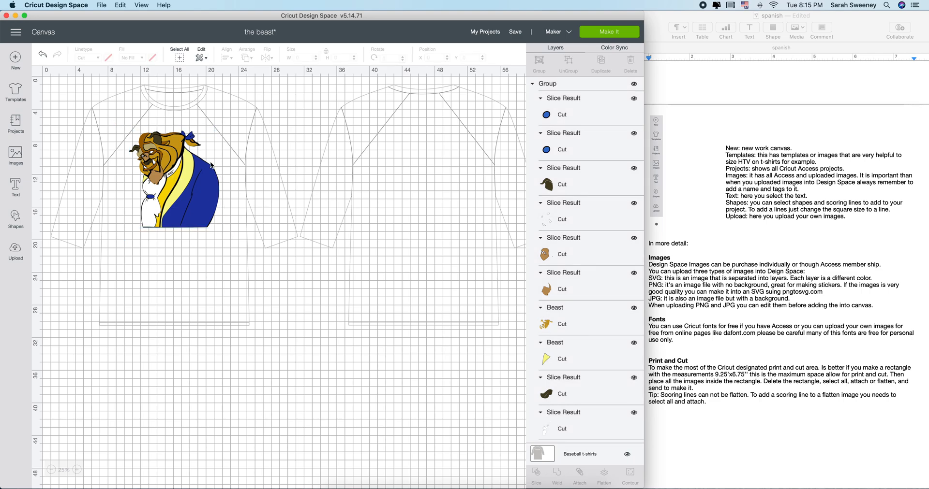
click(37, 73)
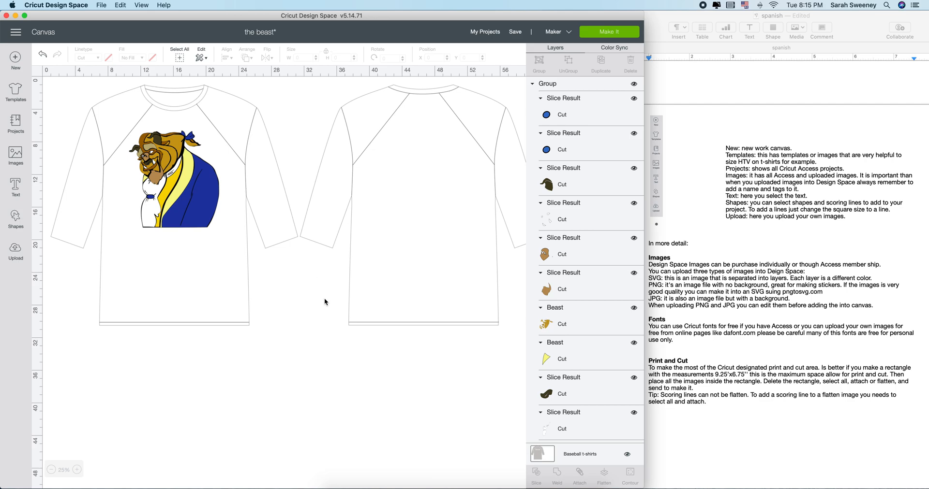
Try blue and then red as the baseball t-shirt template colour
click(553, 456)
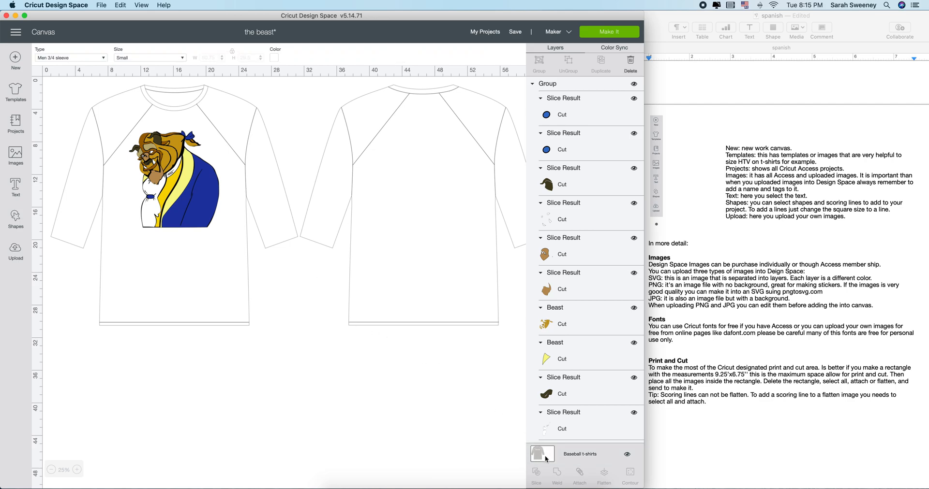
click(275, 58)
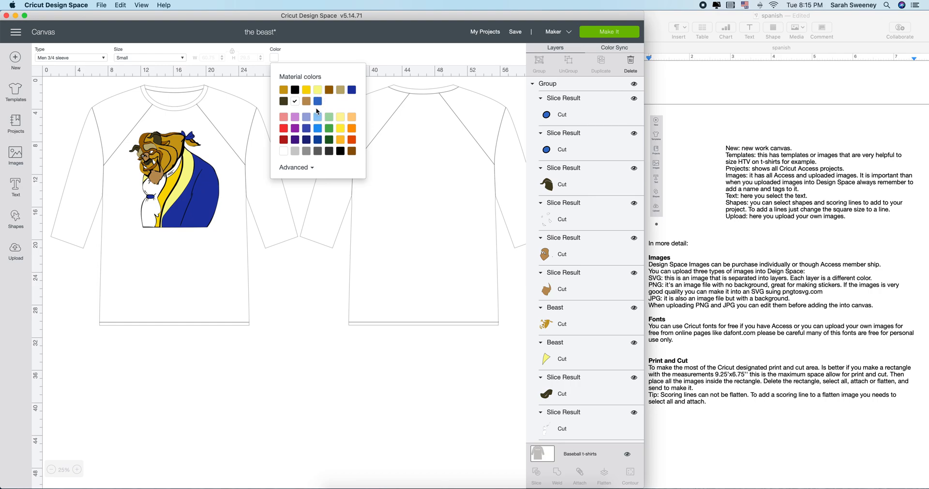
click(317, 101)
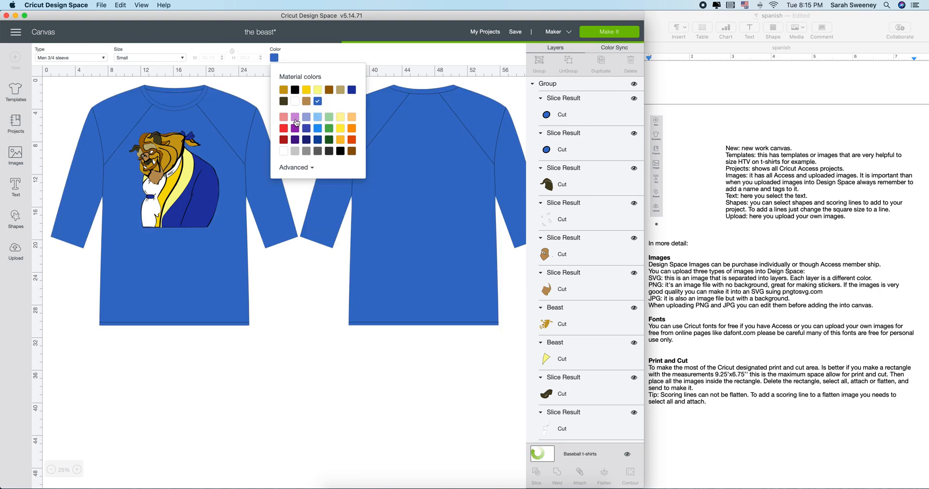
click(284, 129)
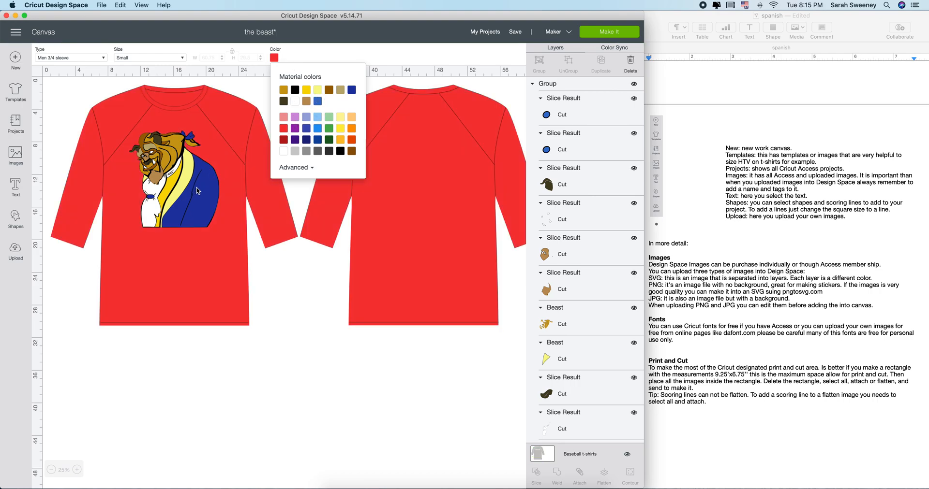
click(274, 274)
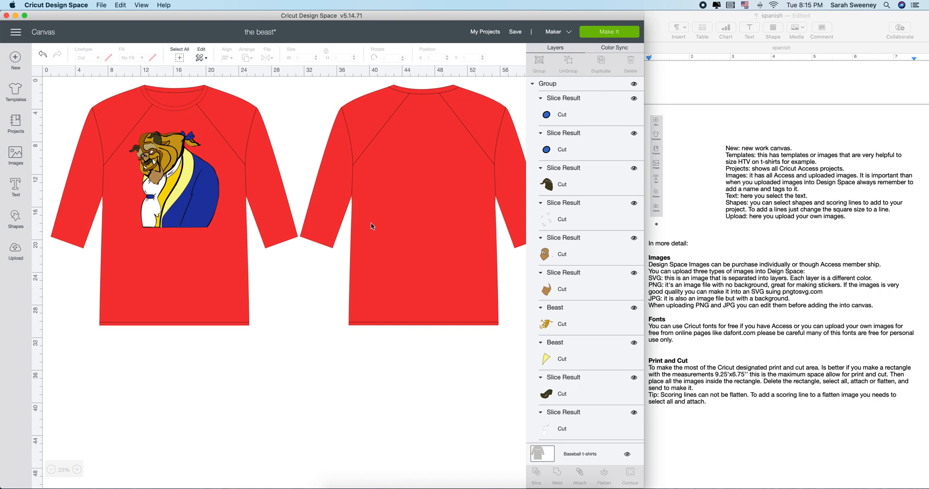
Recolour the baseball t-shirt template black
click(535, 458)
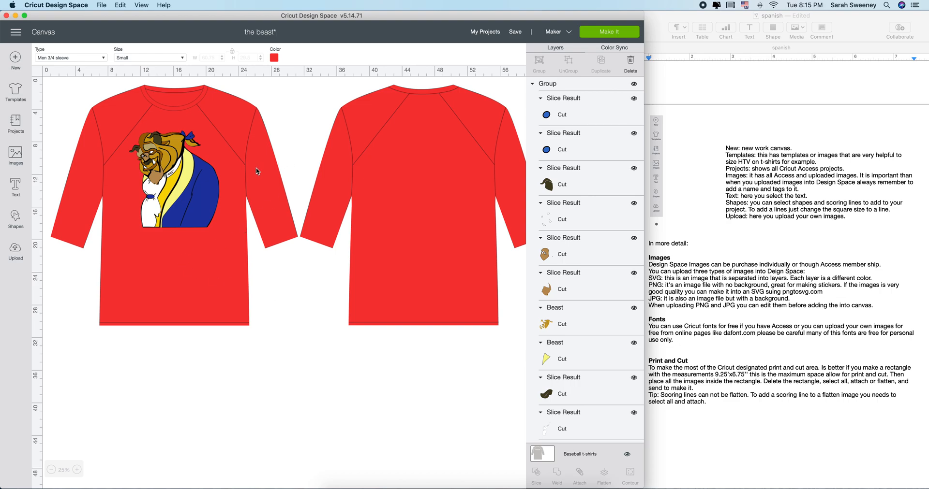
click(273, 58)
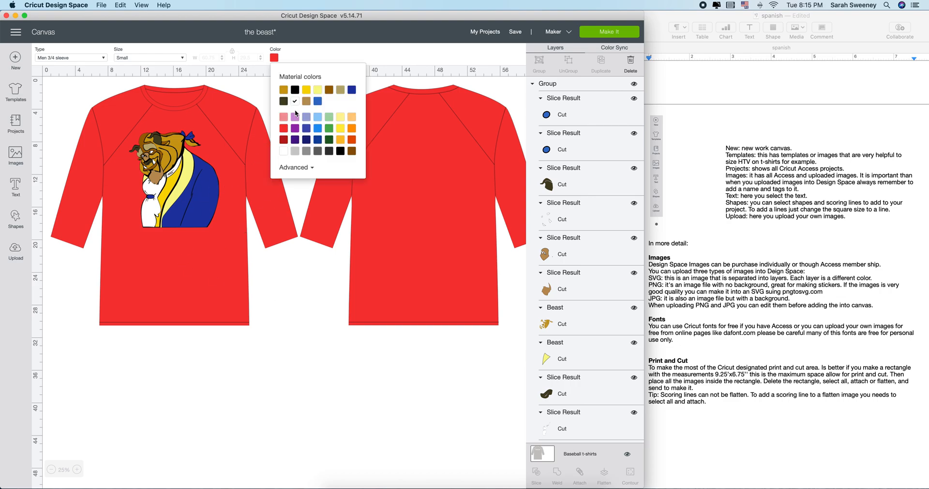
click(294, 90)
click(294, 275)
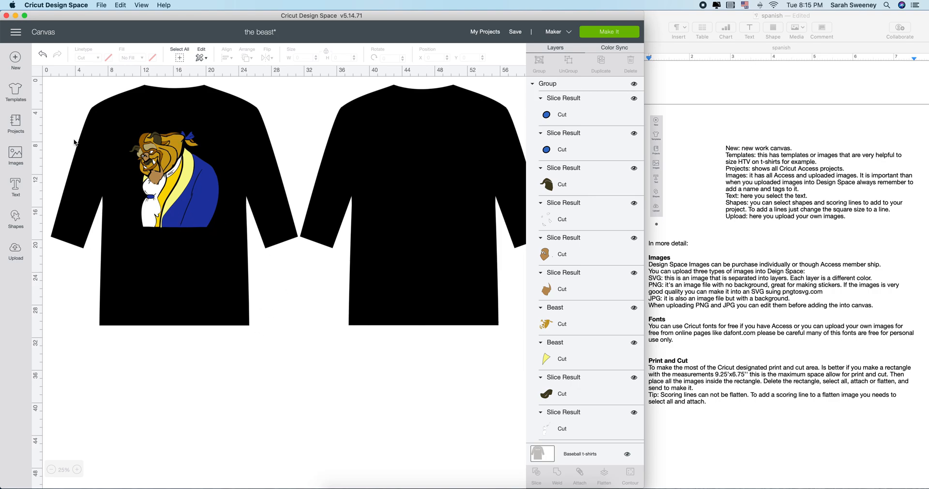
Browse the Projects category list, then open the Images library of 100,000+ Cricut images
click(15, 121)
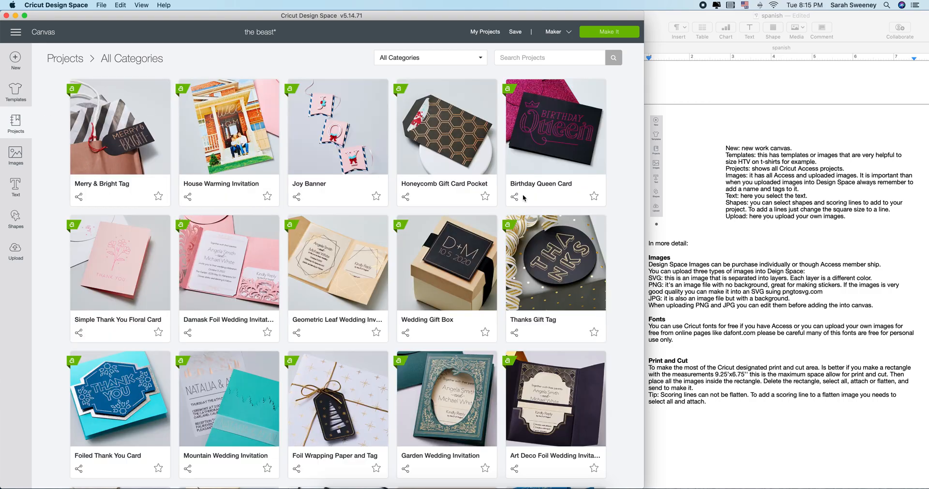
click(467, 59)
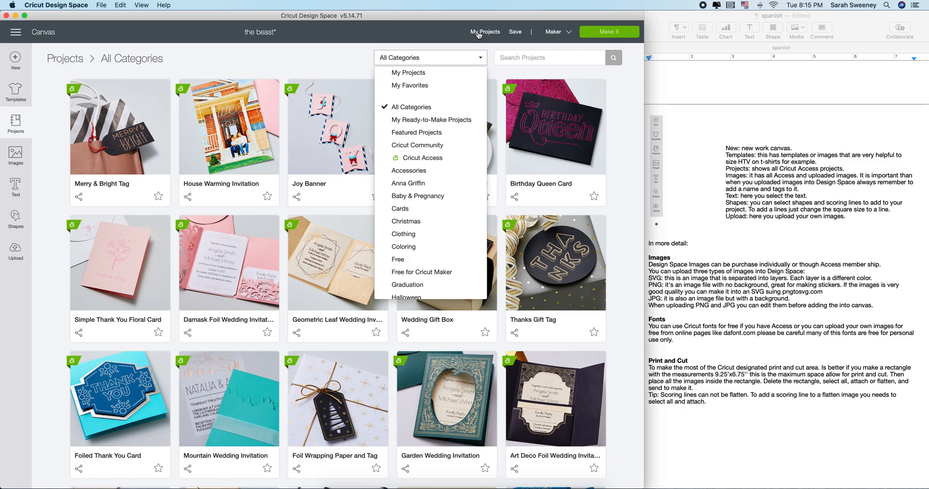
click(12, 153)
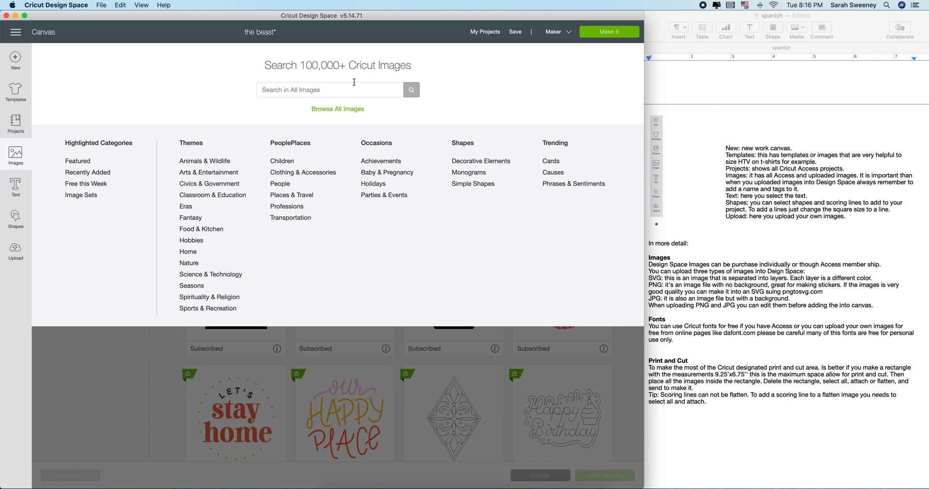
Add a text box and view the Font list, then dismiss it to return to the black t-shirt canvas
click(15, 186)
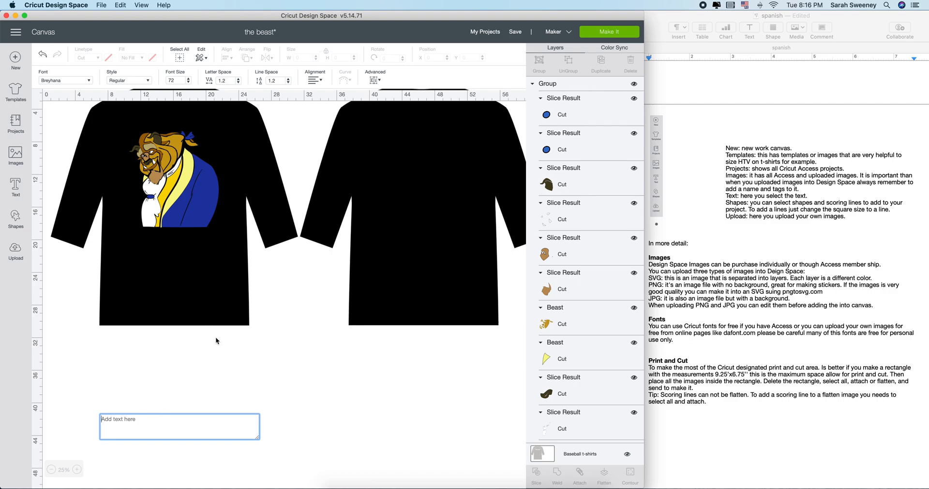
click(89, 80)
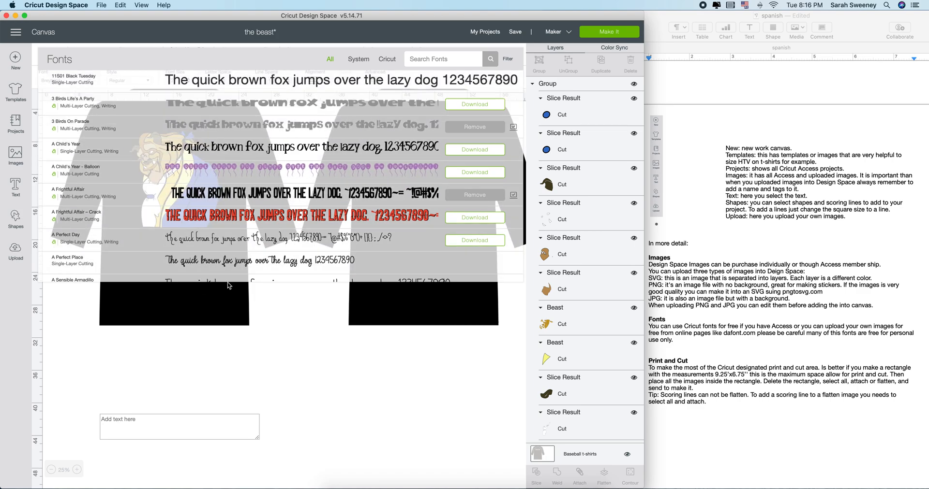
click(268, 331)
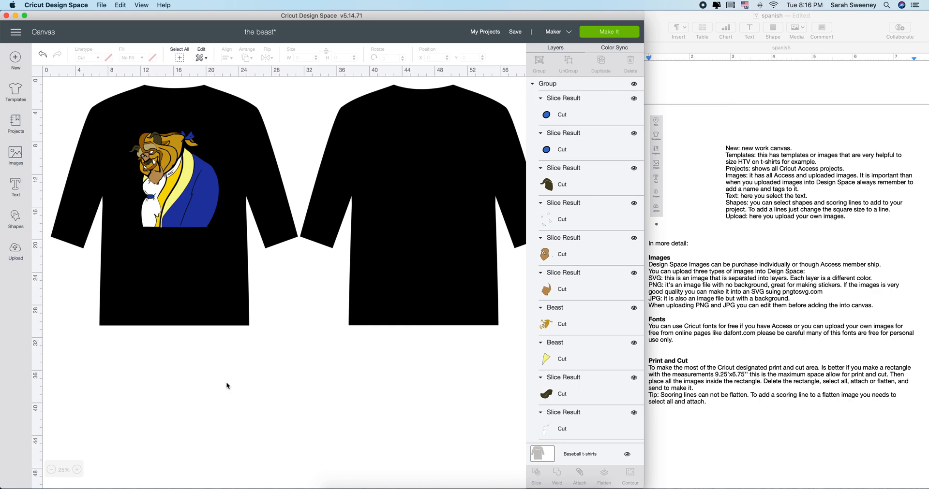
Add a score line and a square, moving the square below the shirts as a tall thin bar
click(15, 216)
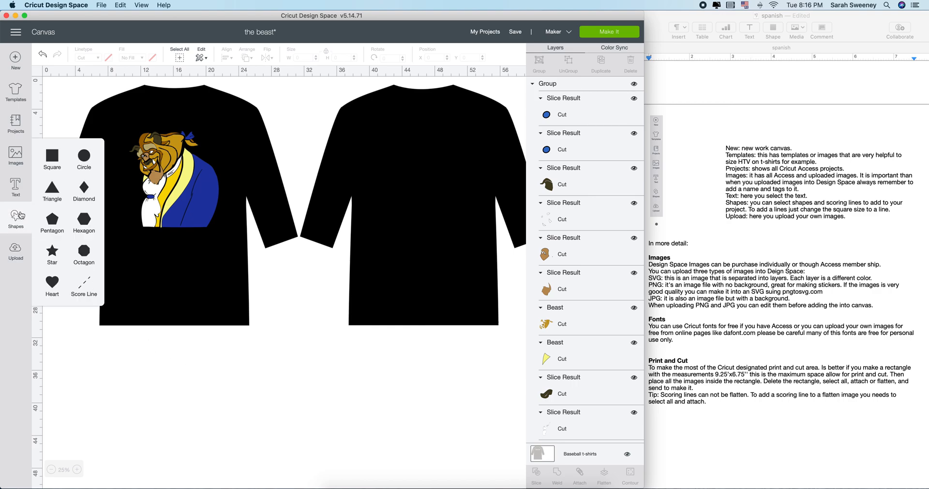
click(84, 291)
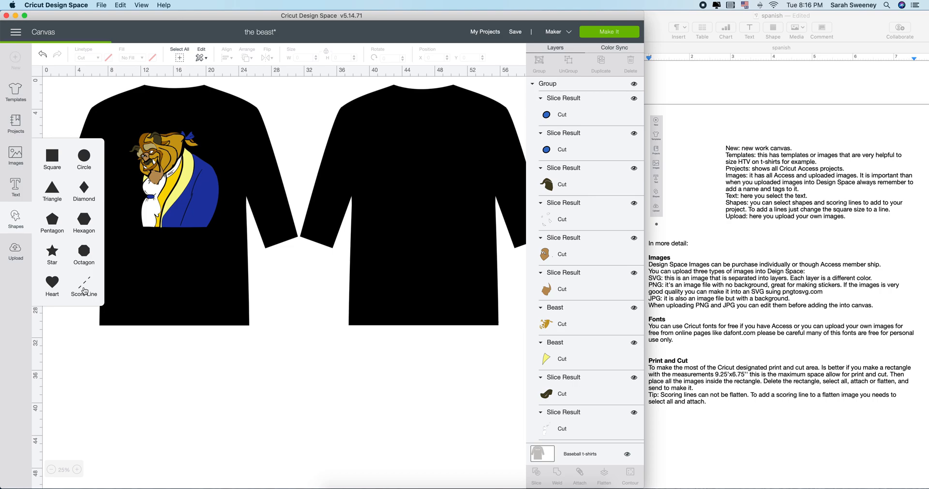
click(57, 168)
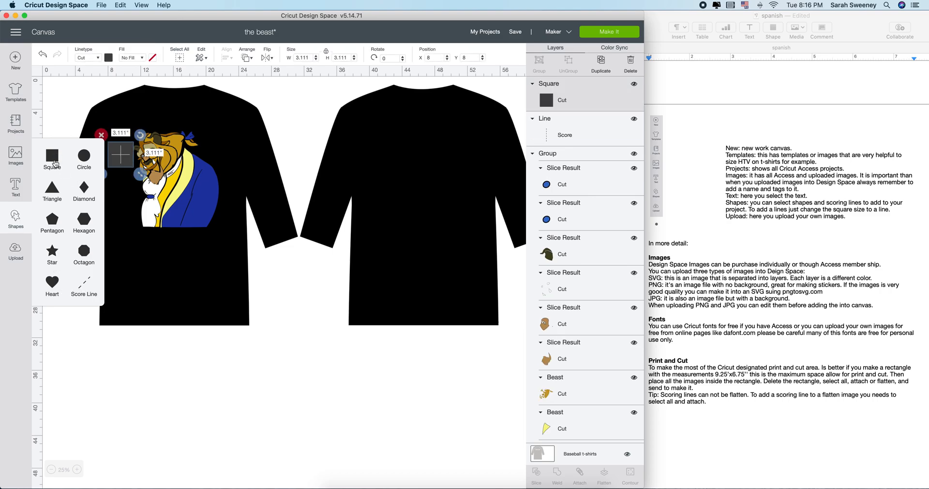
drag(119, 160, 183, 459)
click(154, 393)
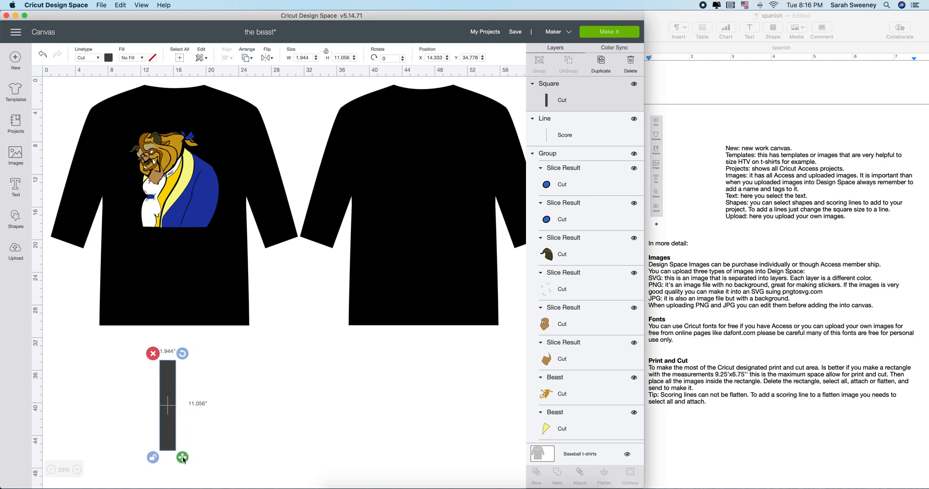
drag(183, 460, 167, 472)
Place another line below the shirts as a Cut line 11.722" long, then go to Upload
click(16, 219)
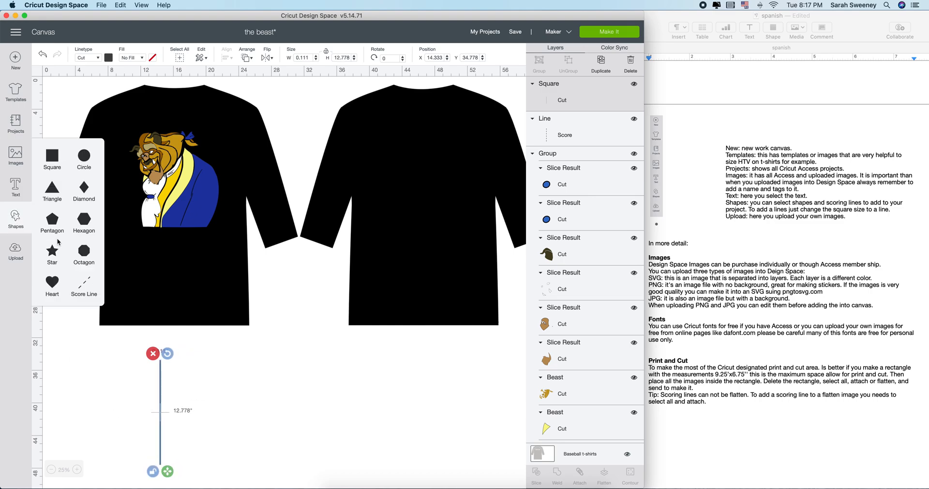
click(91, 280)
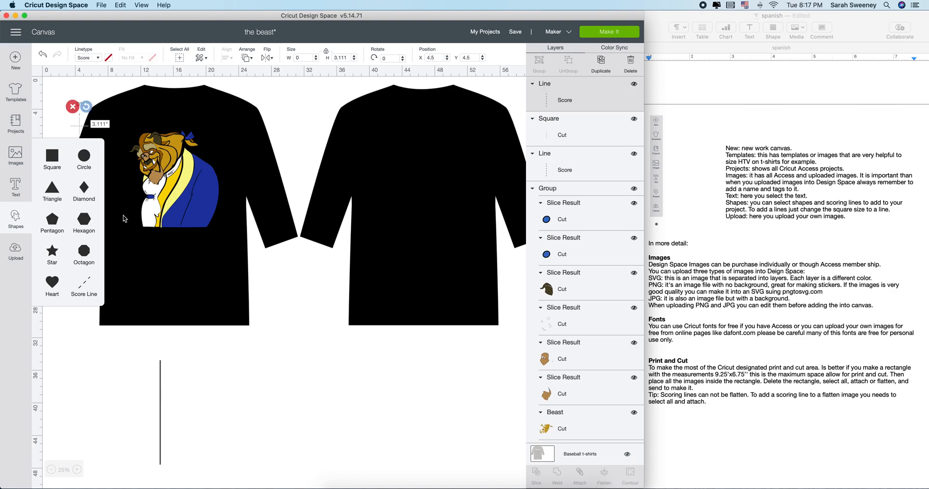
drag(77, 122, 321, 350)
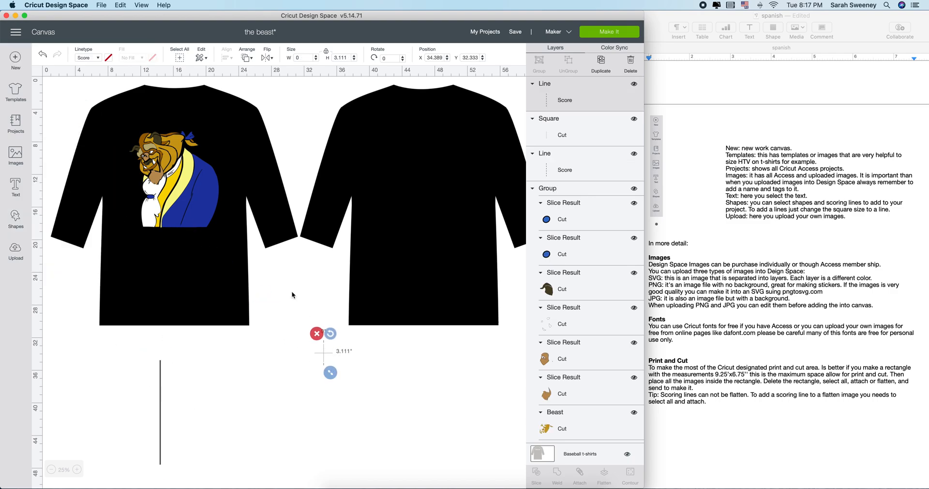
click(92, 58)
click(87, 73)
drag(334, 368, 290, 408)
drag(294, 450, 297, 403)
click(289, 433)
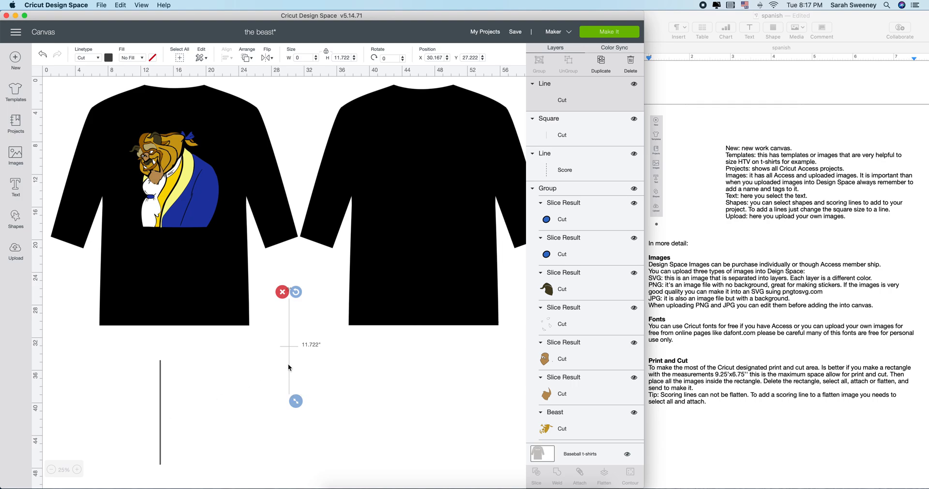
click(15, 251)
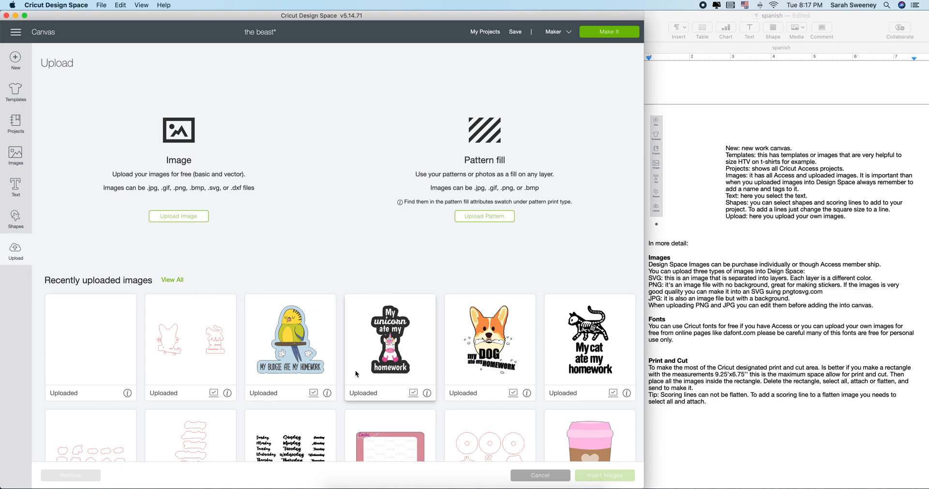
Upload Compo 5.png from Cricut > Abstract ClipArt > Abstract-shape-art-clipart
scroll(355, 371, down, 3)
scroll(356, 373, up, 3)
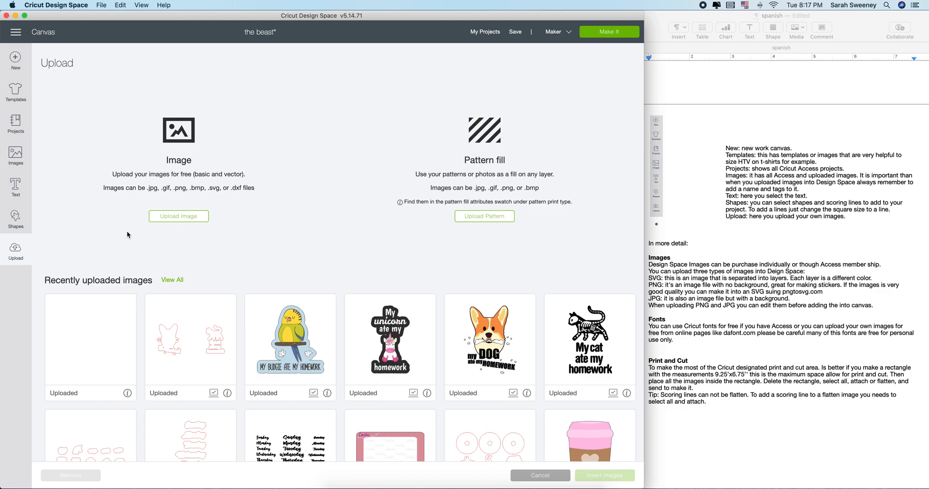
click(179, 217)
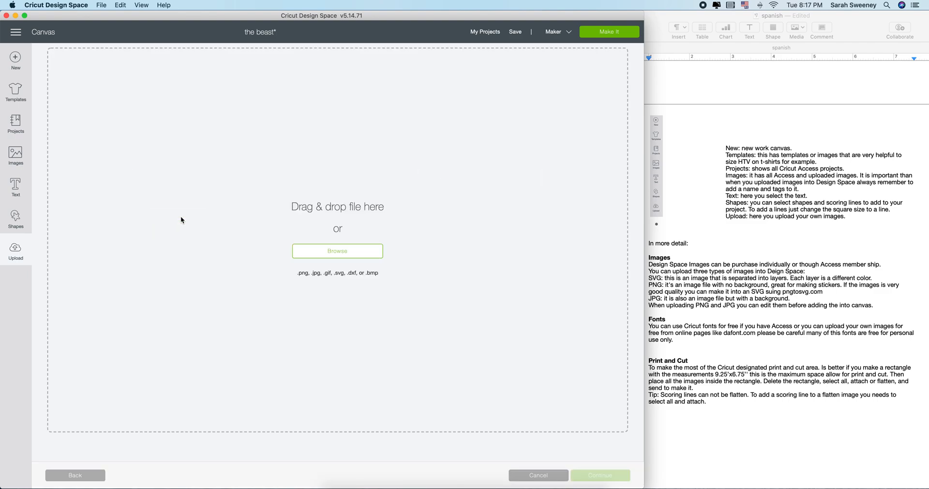
click(315, 250)
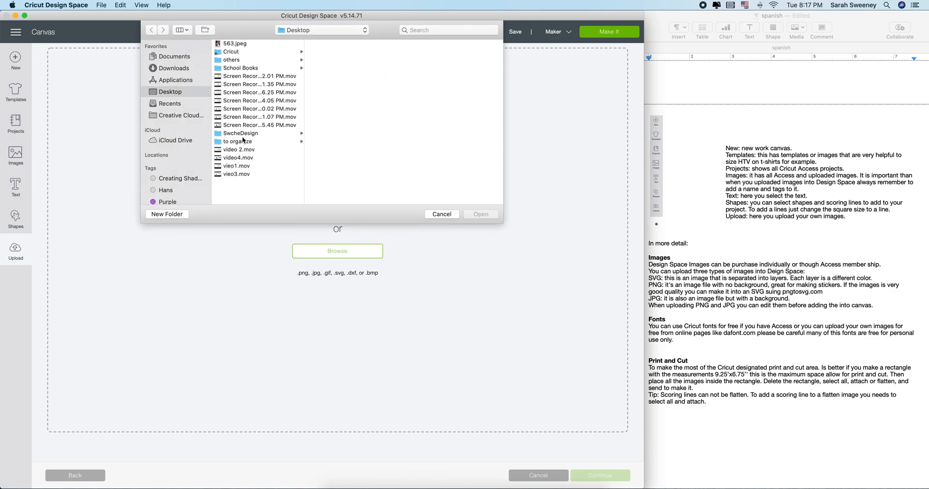
click(238, 52)
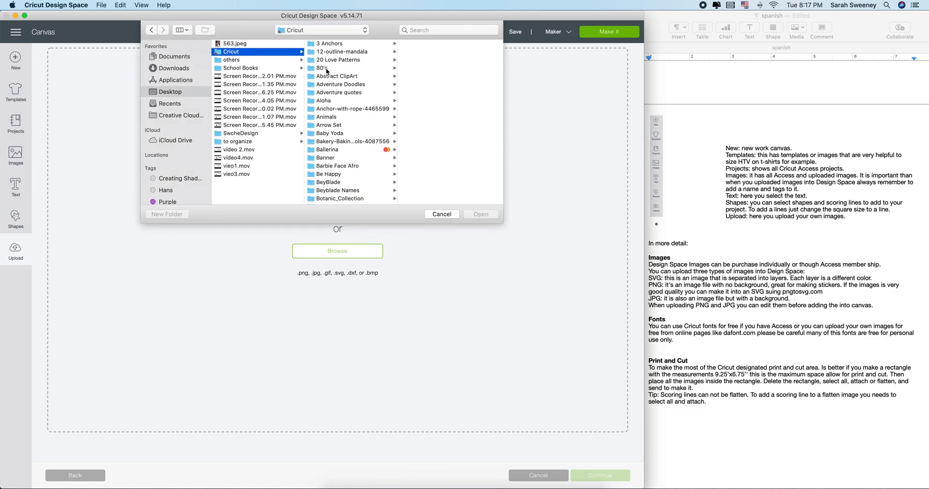
click(343, 76)
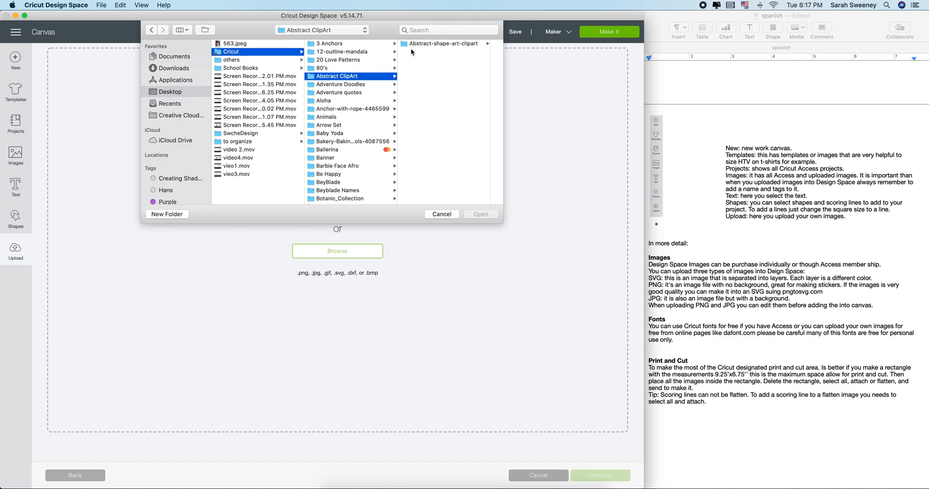
click(407, 43)
click(442, 77)
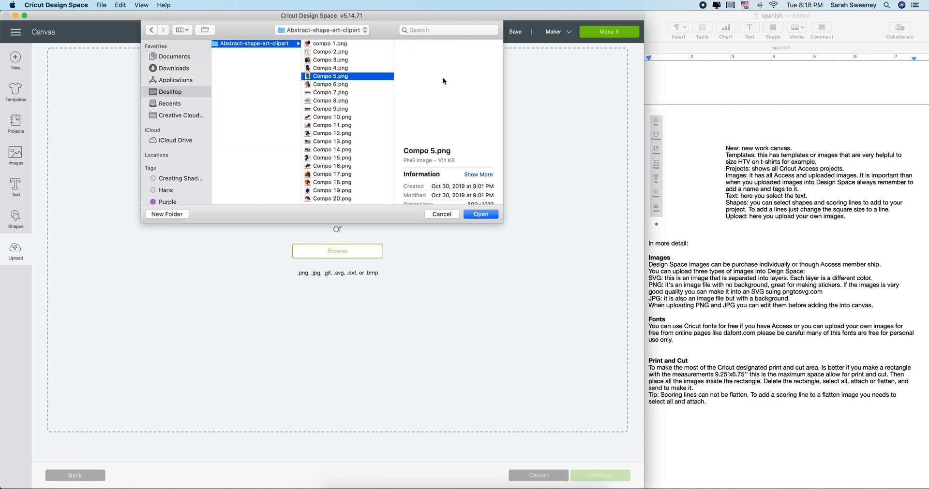
click(480, 214)
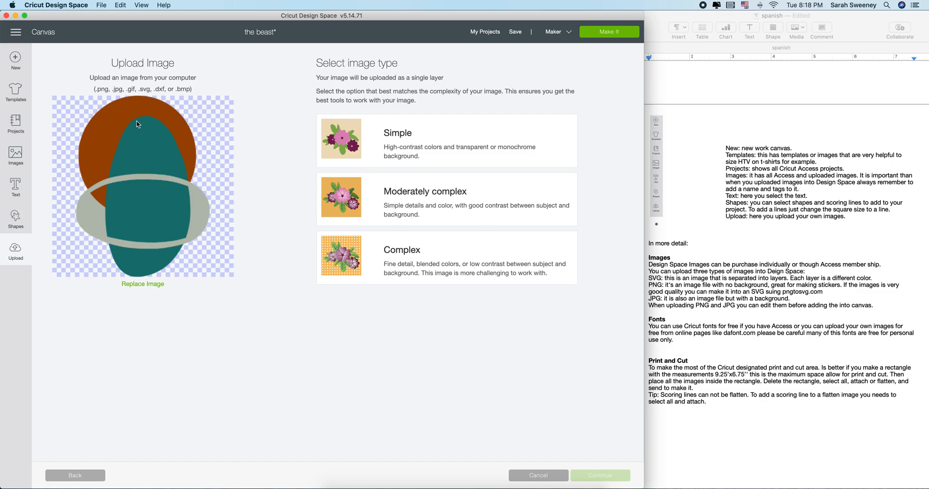
Mark Compo 5 as Complex, preview the Name & tag page, then return to Select & erase
click(413, 265)
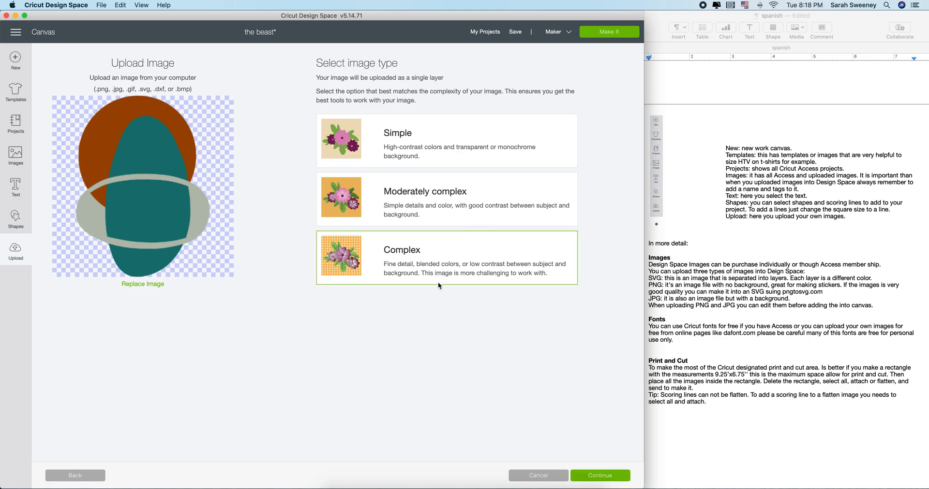
click(584, 478)
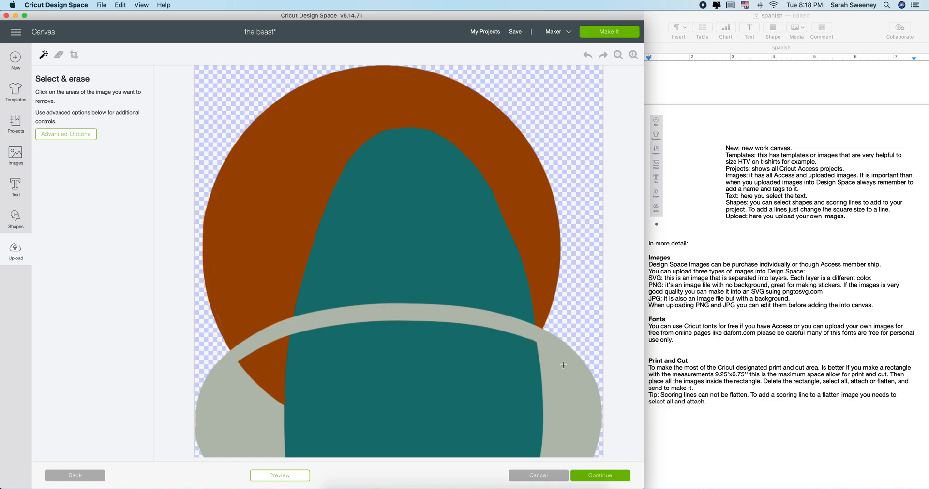
click(607, 478)
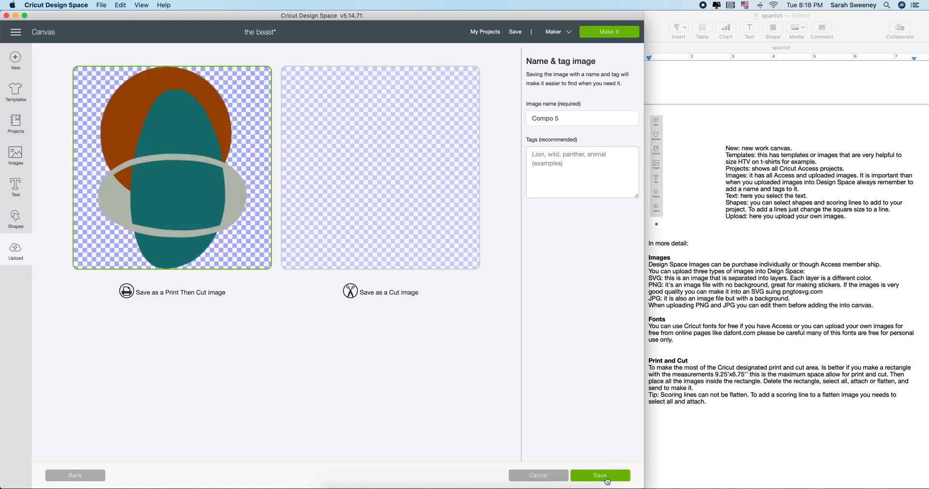
triple_click(563, 116)
click(554, 167)
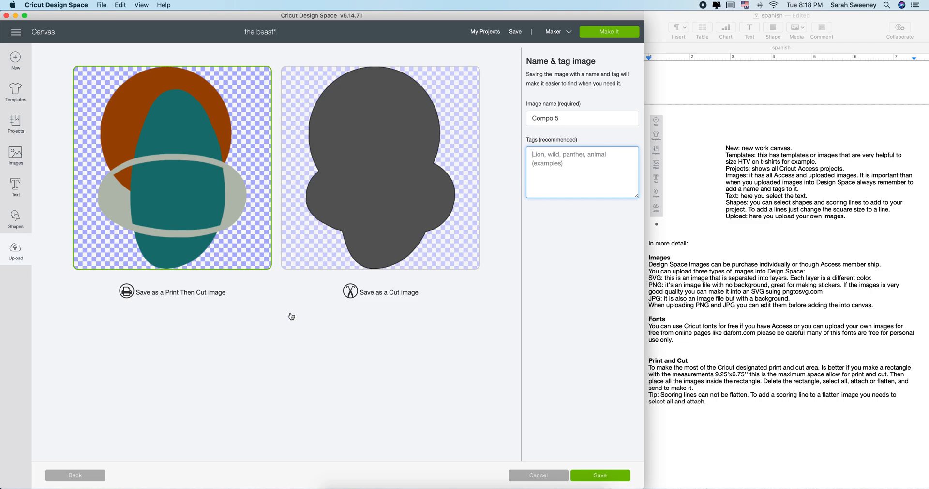
click(97, 480)
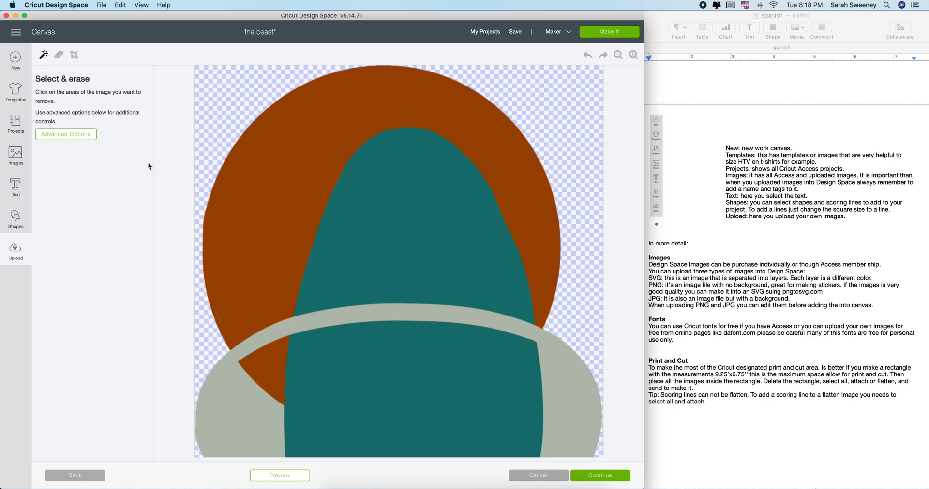
Show Advanced Options and test-erase the teal region at colour tolerance 5, then undo
click(91, 137)
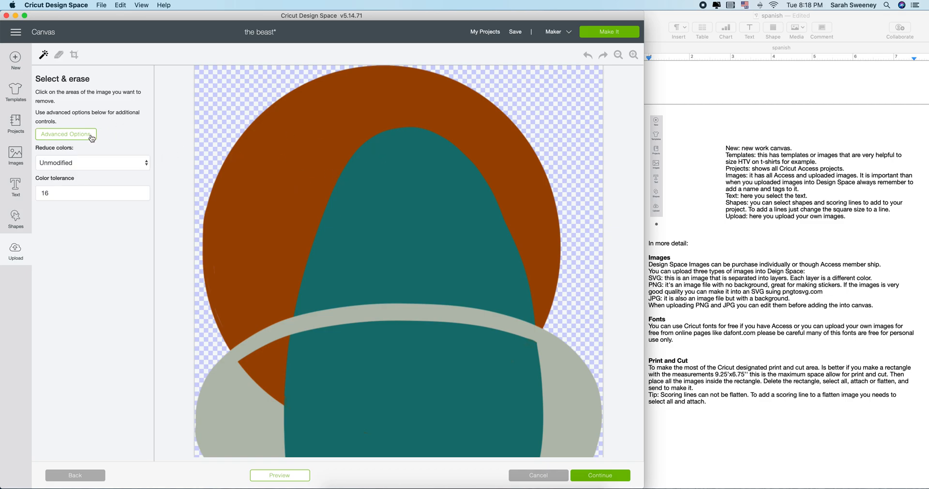
click(57, 196)
drag(56, 192, 21, 197)
text(5)
click(349, 231)
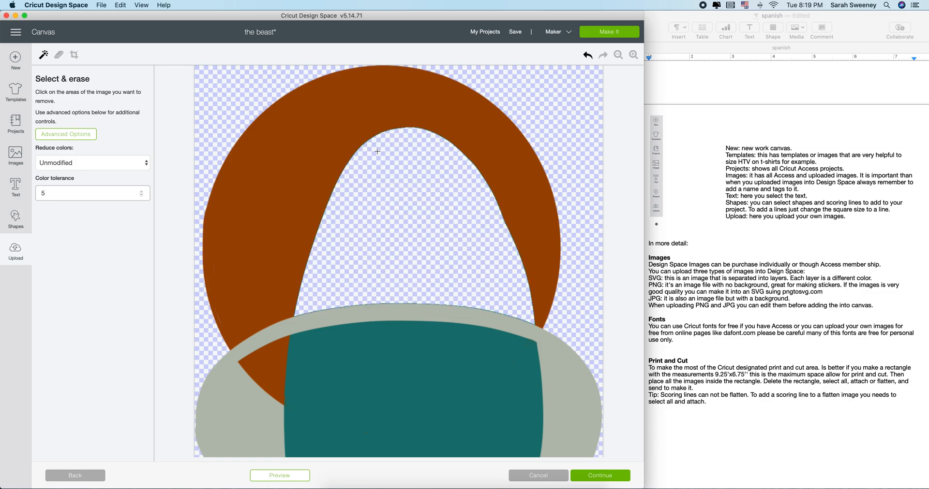
click(633, 55)
click(633, 55)
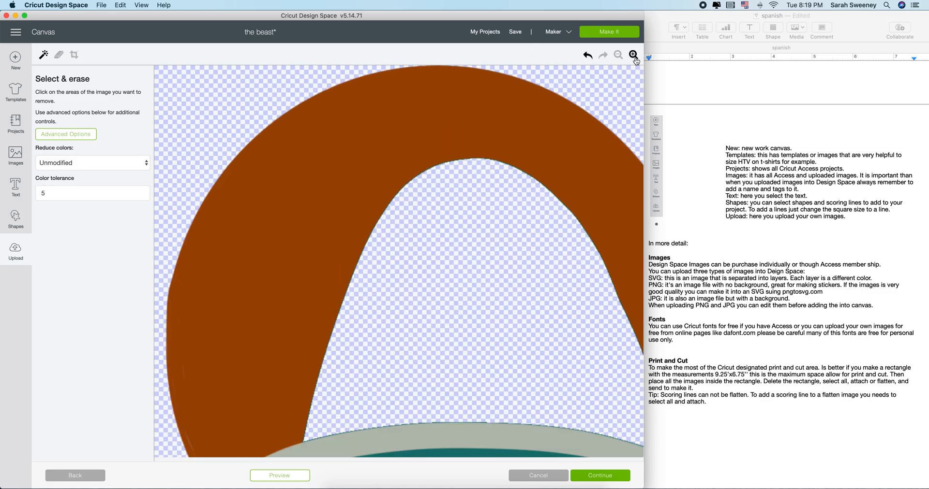
click(633, 55)
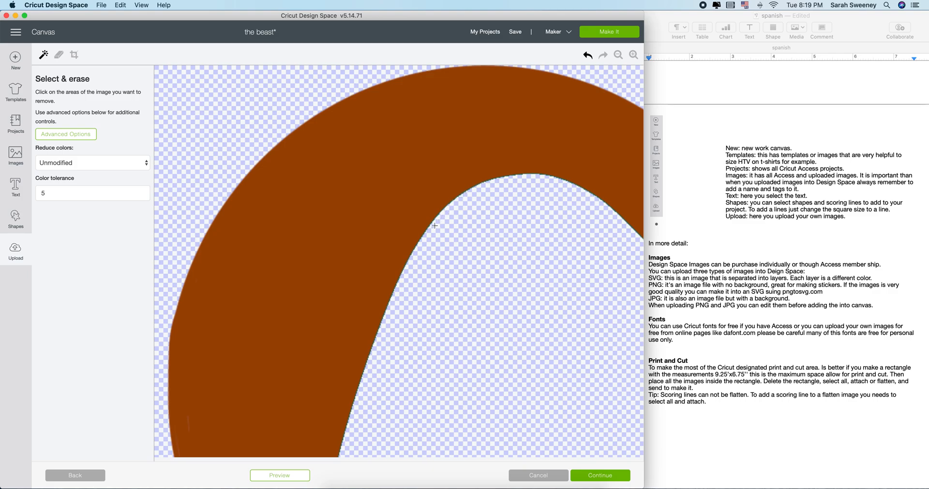
click(588, 54)
Test-erase the teal region at tolerances 30 and 80, undoing each erase
click(57, 193)
text(30)
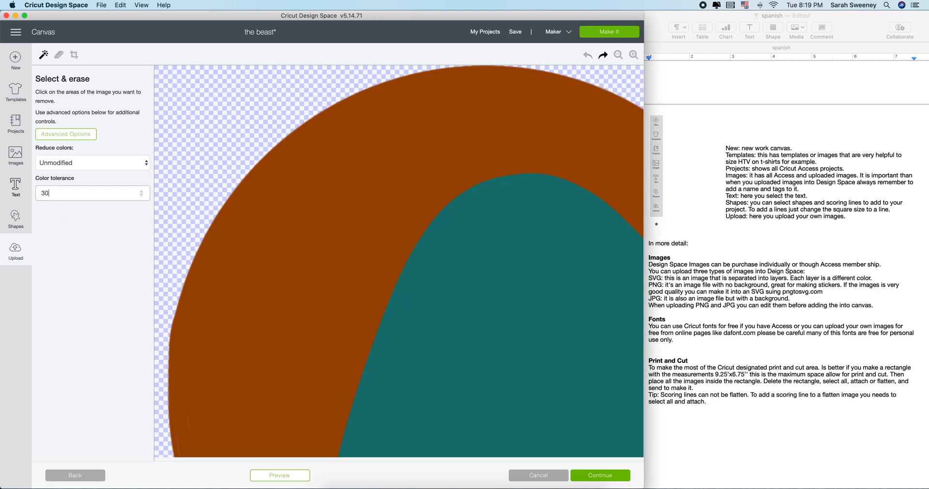
click(452, 300)
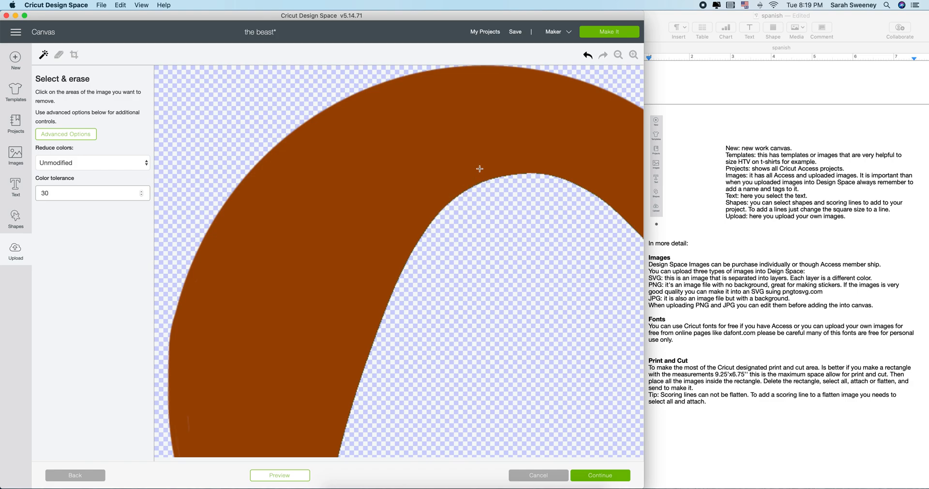
click(587, 55)
click(75, 199)
text(80)
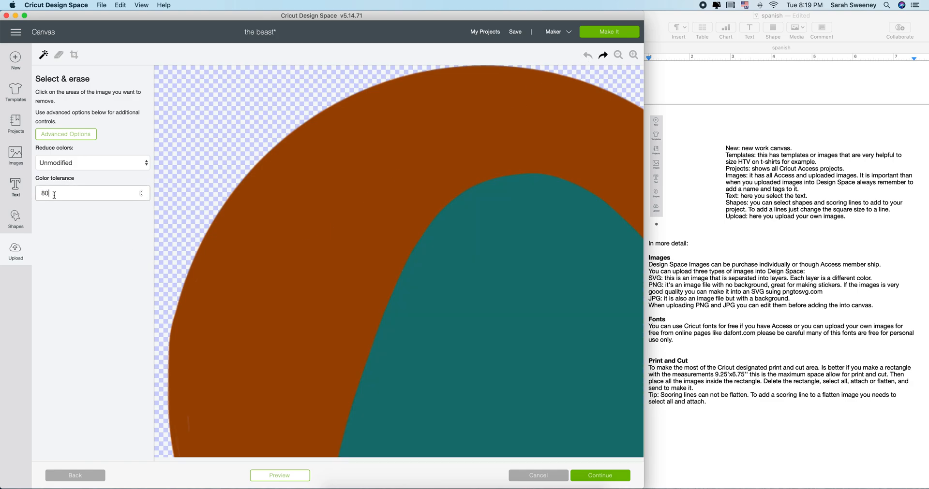
click(438, 239)
click(588, 55)
Set colour tolerance to 150, test an erase, and undo it
click(60, 199)
text(1510)
key(BackSpace)
click(609, 310)
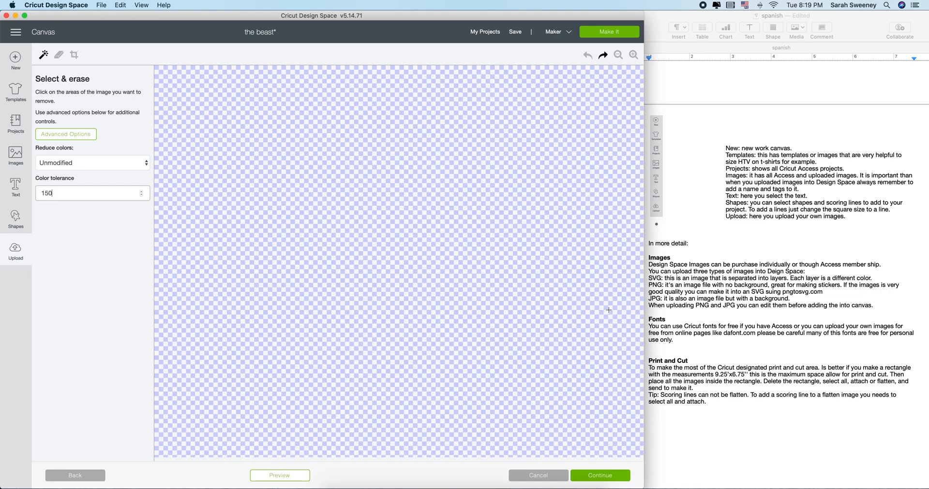
click(587, 55)
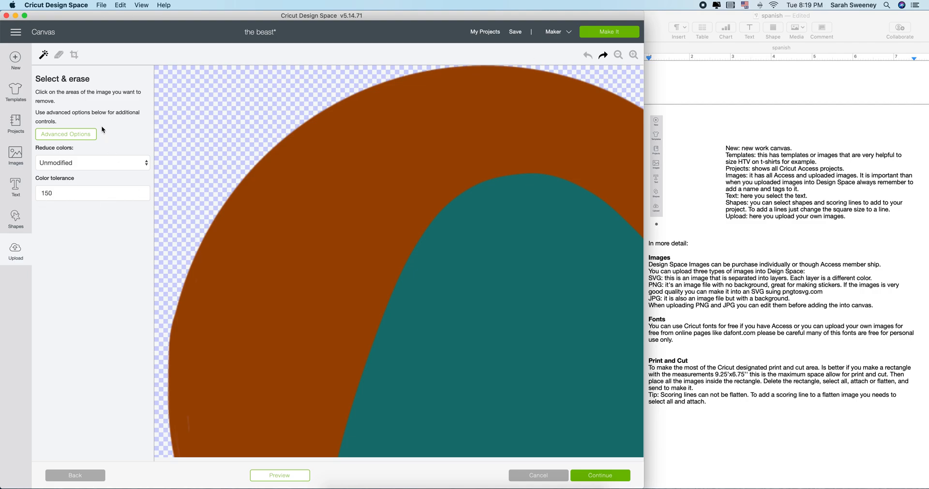
Hand-erase a hole and then a long swath of the orange band with a larger eraser
click(59, 54)
mouse_move(284, 192)
mouse_down()
mouse_move(285, 225)
mouse_move(280, 215)
mouse_move(292, 212)
mouse_up()
drag(63, 121, 121, 121)
mouse_move(363, 153)
mouse_down()
mouse_move(307, 213)
mouse_move(267, 324)
mouse_move(247, 268)
mouse_up()
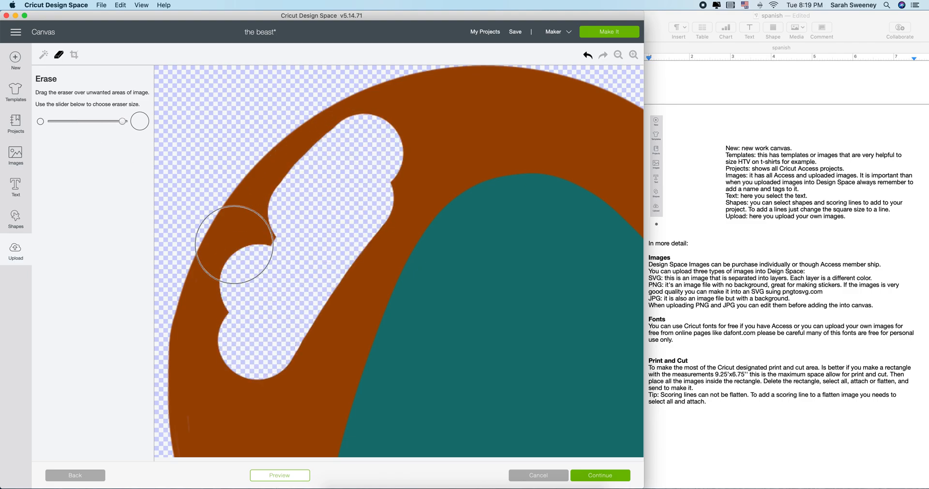
Crop the Compo 5 image to its upper-left part, then return to the image type choice
click(74, 54)
drag(178, 90, 322, 204)
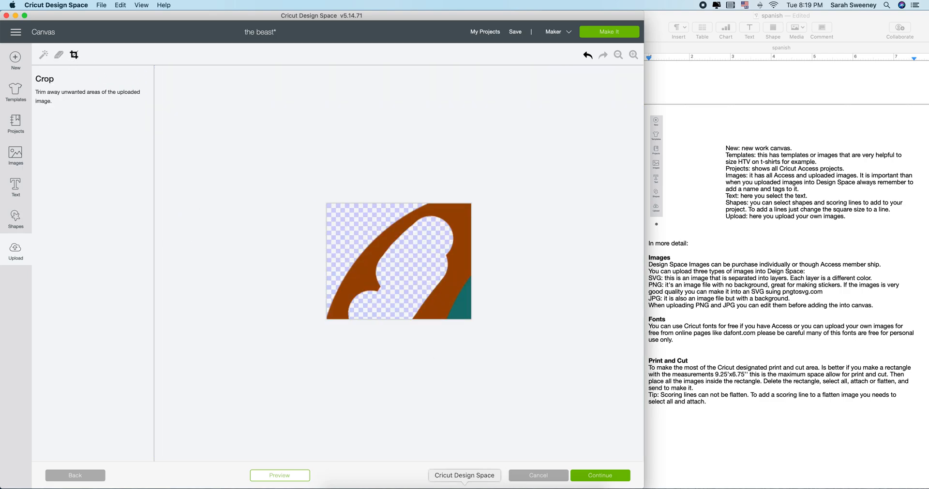
click(47, 478)
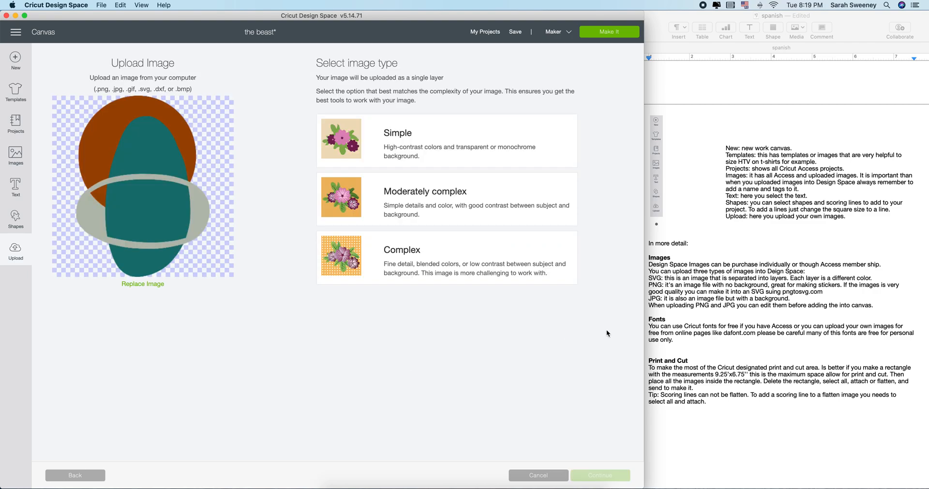
Back out through the file drop and Upload pages to the black baseball t-shirt canvas
click(96, 480)
click(71, 478)
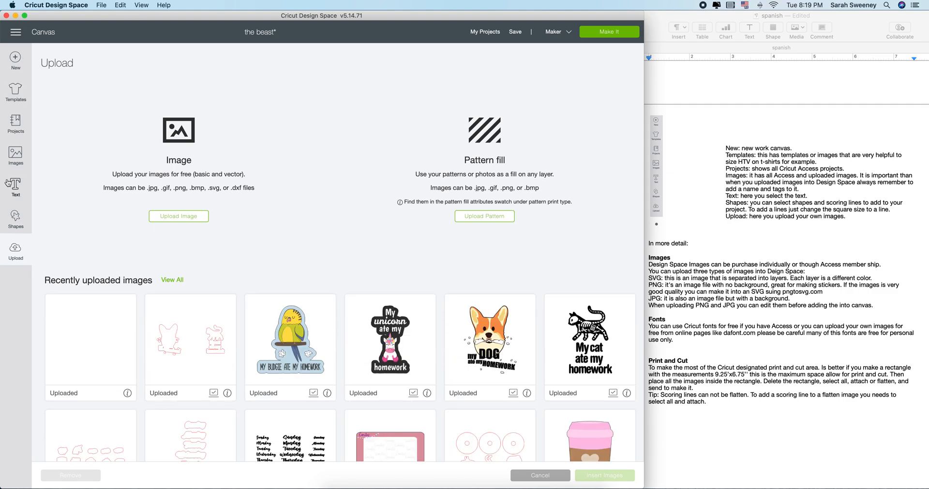
click(39, 35)
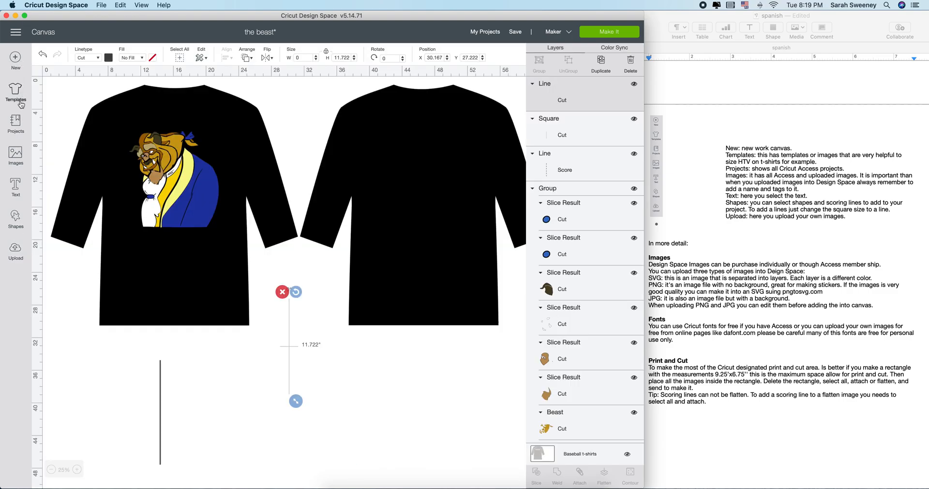